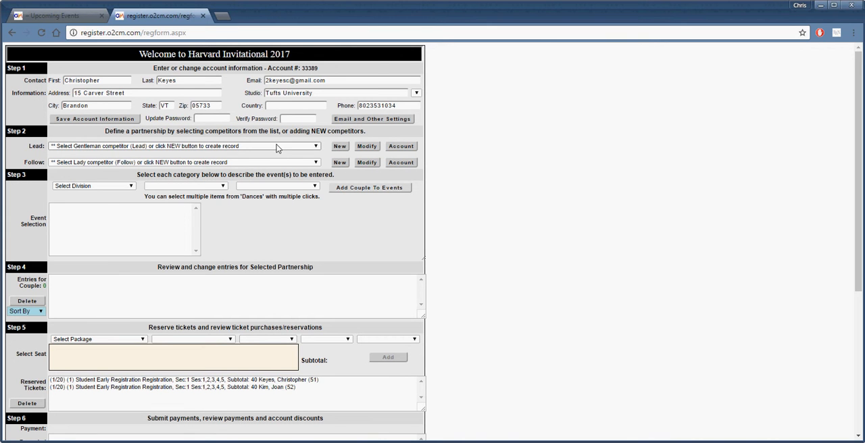
Begin a new lead competitor record and clear its prefilled street address, city, state and zip code
{"action": "left_click", "coordinate": [338, 147]}
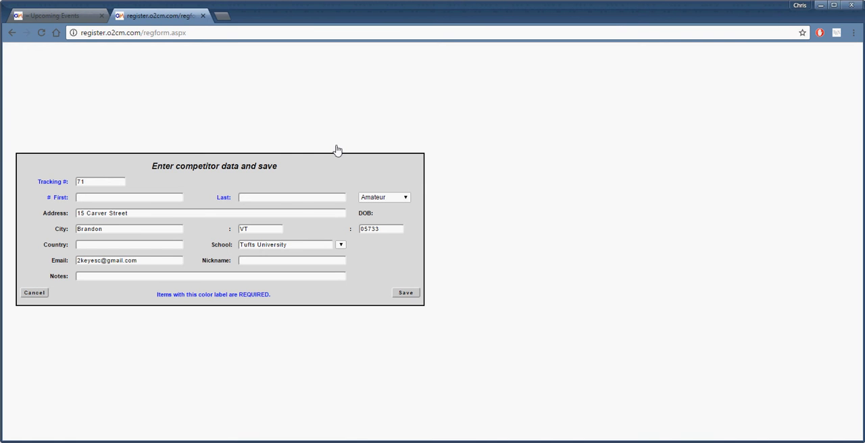
{"action": "left_click", "coordinate": [163, 199]}
{"action": "left_click", "coordinate": [197, 217]}
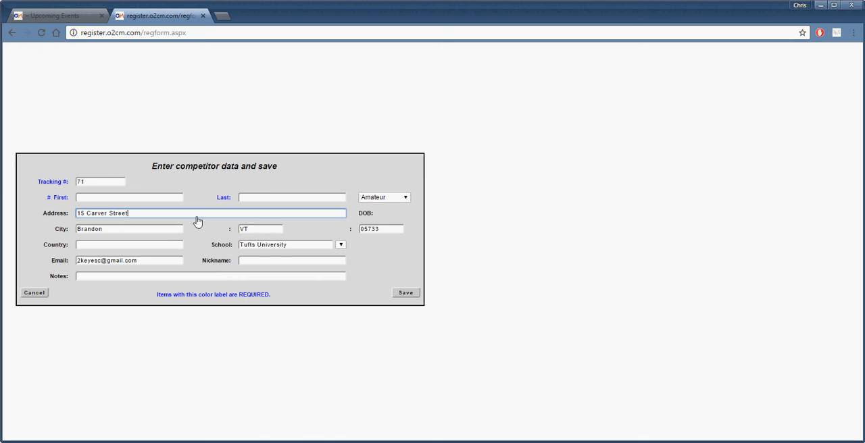
{"action": "triple_click", "coordinate": [129, 218]}
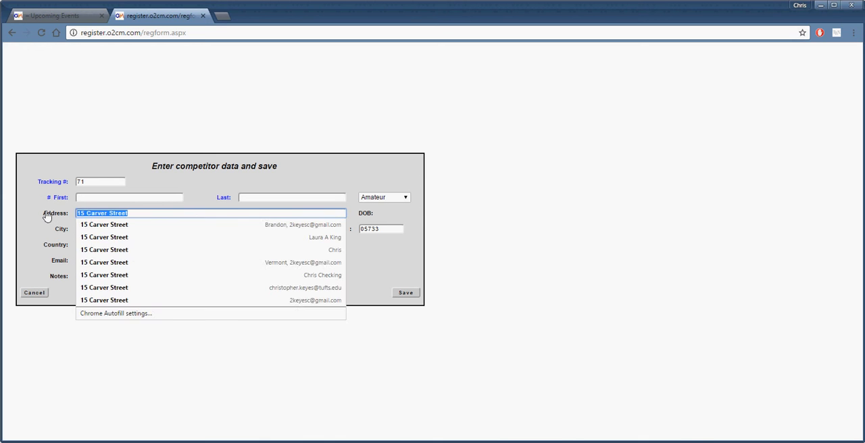
{"action": "key", "text": "Delete"}
{"action": "key", "text": "Tab"}
{"action": "key", "text": "Delete"}
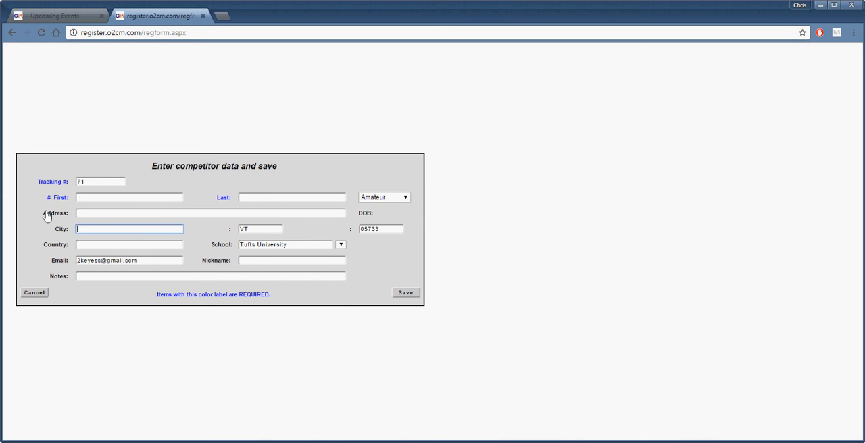
{"action": "key", "text": "Tab"}
{"action": "key", "text": "Delete"}
{"action": "key", "text": "Tab"}
{"action": "key", "text": "Delete"}
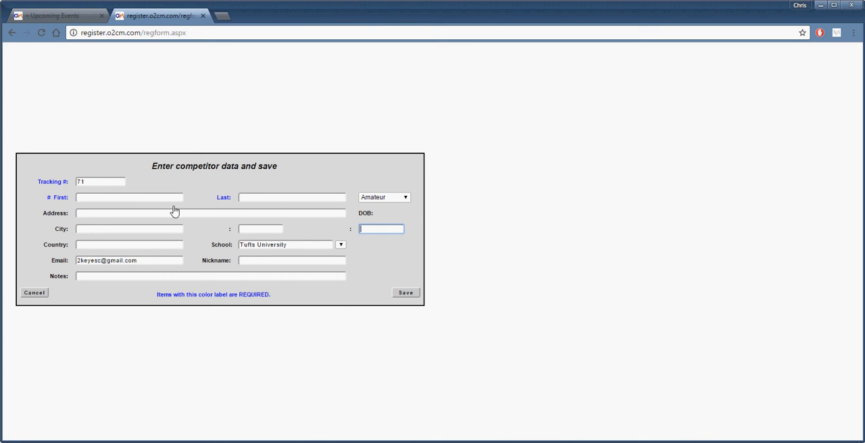
Select the school entry in the new competitor record and discard the record without saving
{"action": "double_click", "coordinate": [261, 246]}
{"action": "left_click", "coordinate": [261, 248]}
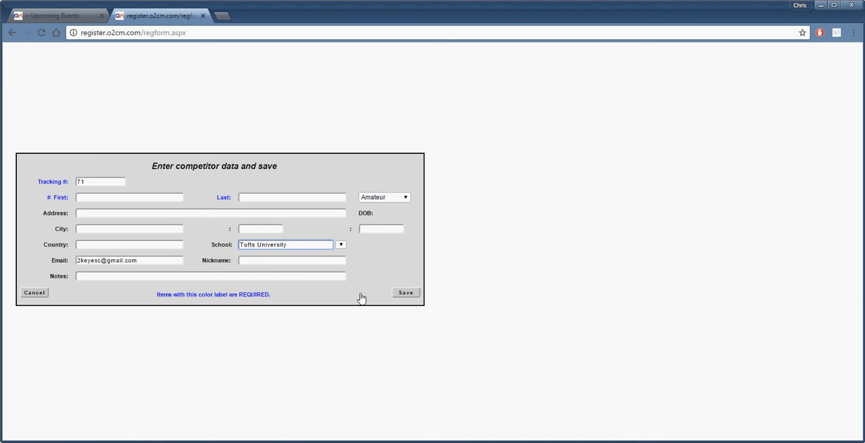
{"action": "left_click", "coordinate": [35, 293]}
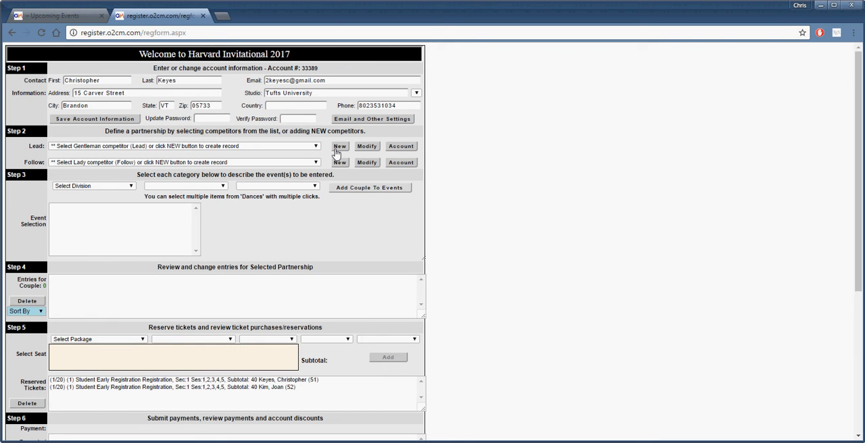
Define the partnership with the first listed competitor as lead and the second listed competitor as follow
{"action": "left_click", "coordinate": [295, 149]}
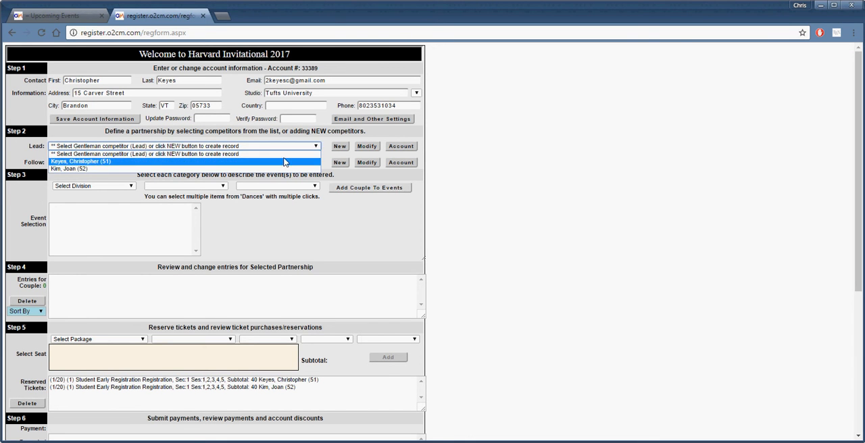
{"action": "left_click", "coordinate": [284, 163]}
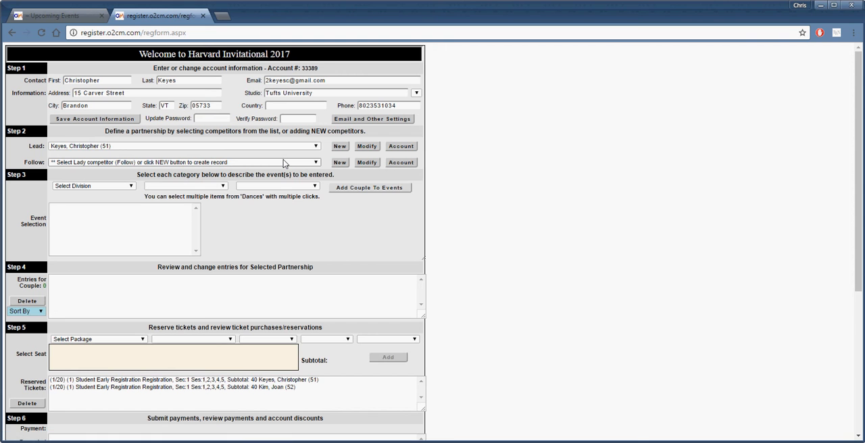
{"action": "left_click", "coordinate": [284, 163]}
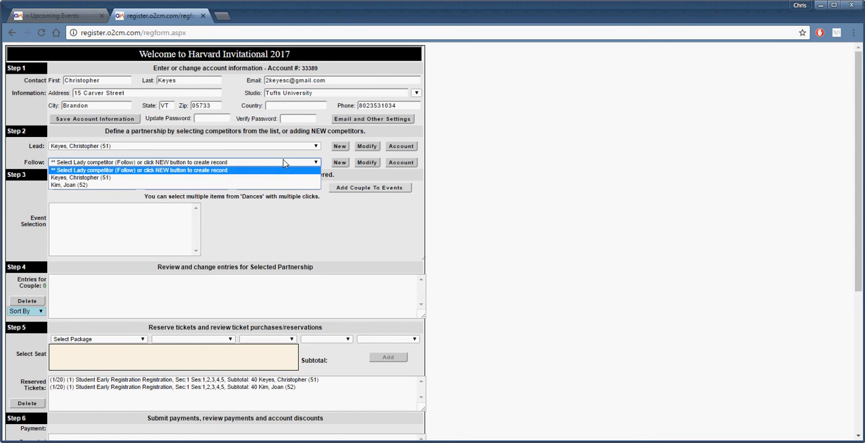
{"action": "left_click", "coordinate": [268, 185]}
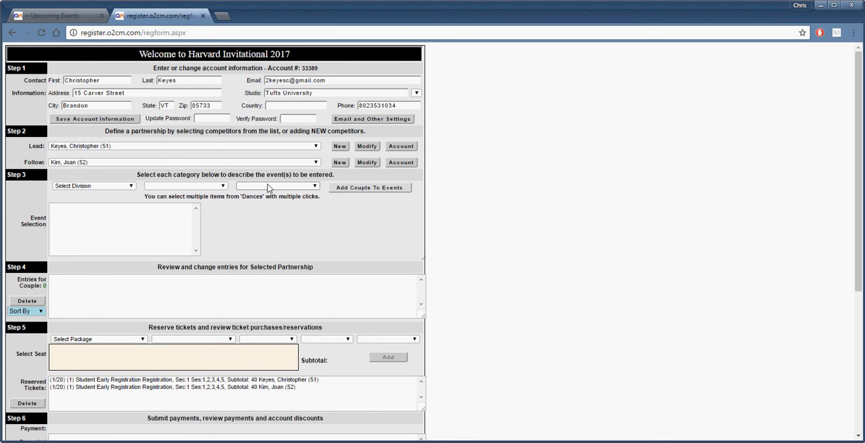
Set the event category to division Amateur, age group Open (All Ages) and skill Gold
{"action": "left_click", "coordinate": [104, 188]}
{"action": "left_click", "coordinate": [101, 202]}
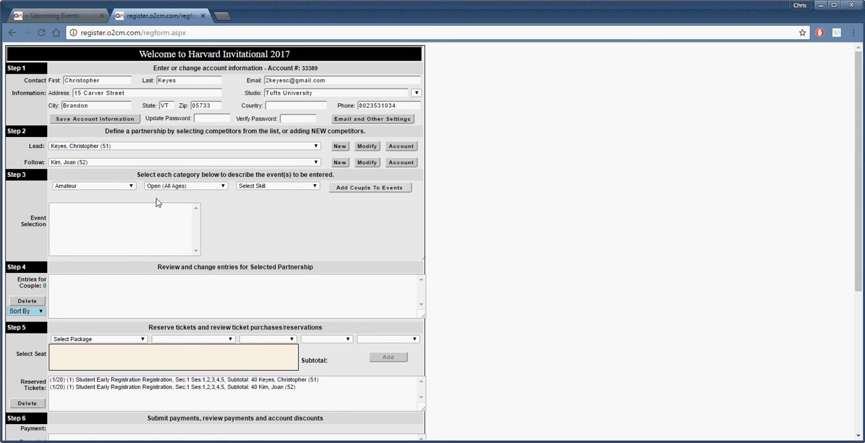
{"action": "left_click", "coordinate": [202, 186]}
{"action": "left_click", "coordinate": [174, 202]}
{"action": "left_click", "coordinate": [266, 186]}
{"action": "left_click", "coordinate": [268, 223]}
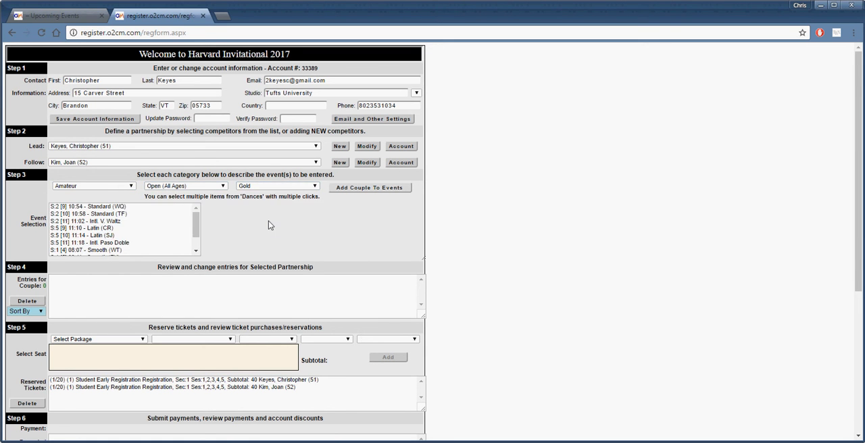
Enter the couple in the Gold Standard (WQ), Standard (TF) and Intl. V. Waltz events, and select the V. Waltz entry for review
{"action": "left_click", "coordinate": [119, 207]}
{"action": "left_click", "coordinate": [118, 214]}
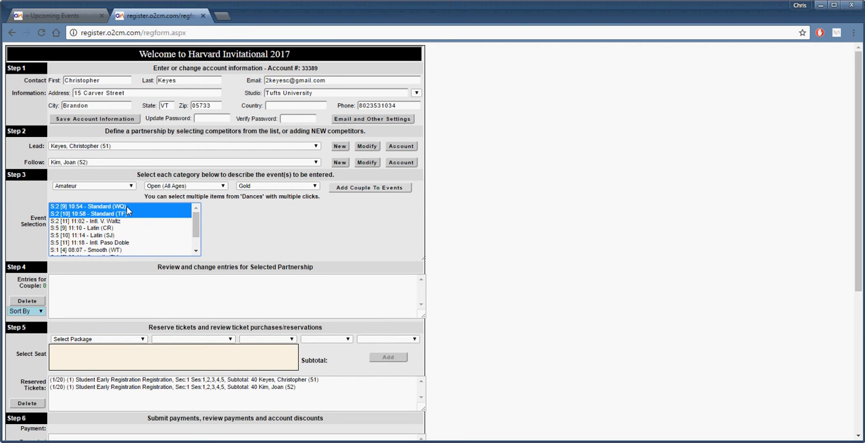
{"action": "left_click", "coordinate": [121, 221]}
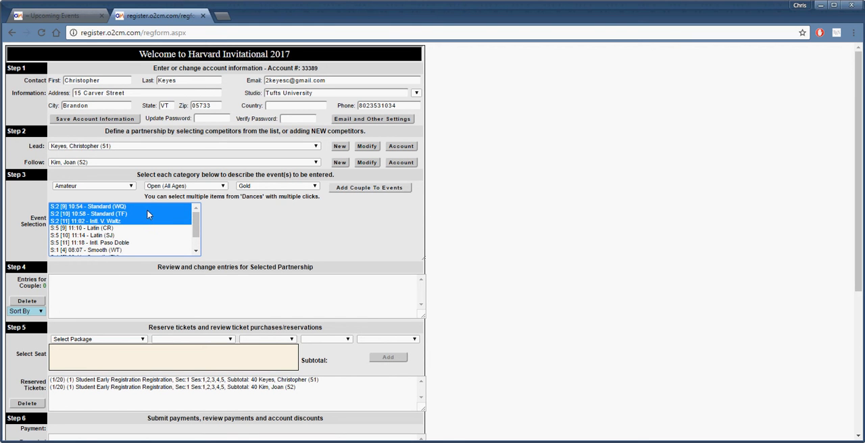
{"action": "left_click", "coordinate": [407, 191]}
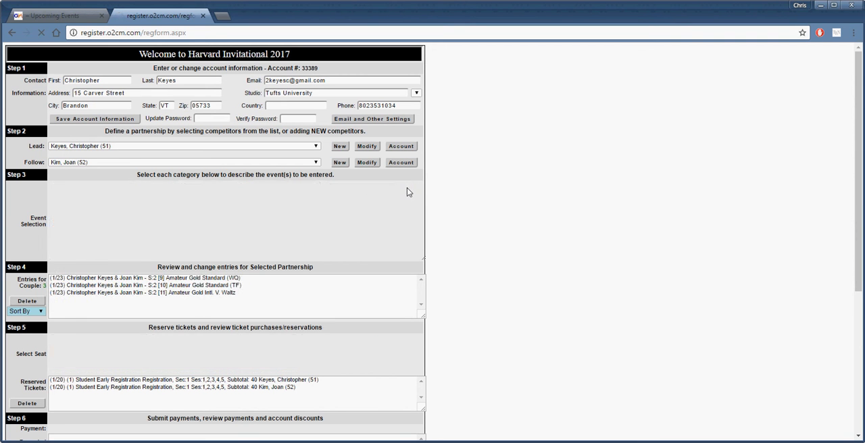
{"action": "left_click_drag", "start_coordinate": [157, 280], "coordinate": [156, 294]}
{"action": "left_click", "coordinate": [156, 293]}
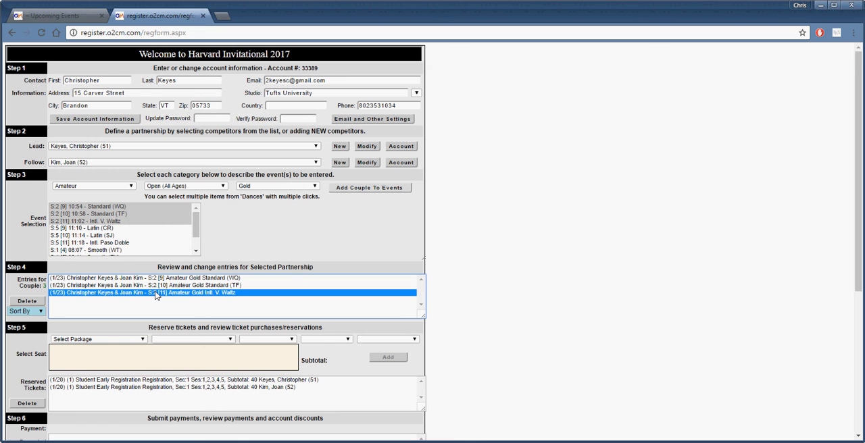
Switch the skill level to Bronze and look through its available dance events
{"action": "left_click", "coordinate": [276, 187]}
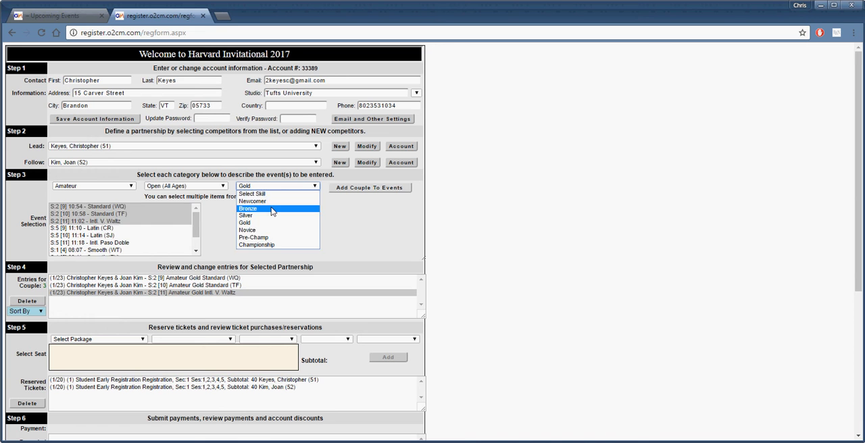
{"action": "left_click", "coordinate": [271, 209]}
{"action": "mouse_move", "coordinate": [198, 219]}
{"action": "left_mouse_down"}
{"action": "mouse_move", "coordinate": [197, 245]}
{"action": "mouse_move", "coordinate": [199, 216]}
{"action": "left_mouse_up"}
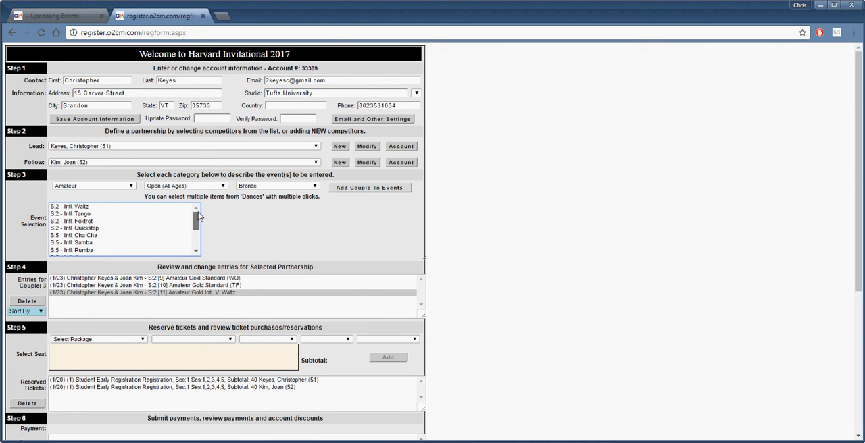
{"action": "left_click", "coordinate": [252, 191]}
{"action": "left_click", "coordinate": [257, 192]}
{"action": "left_click", "coordinate": [259, 187]}
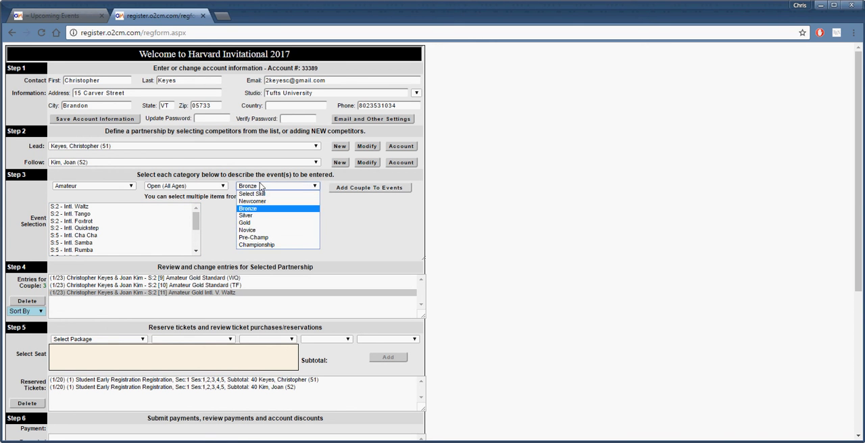
{"action": "left_click", "coordinate": [260, 187]}
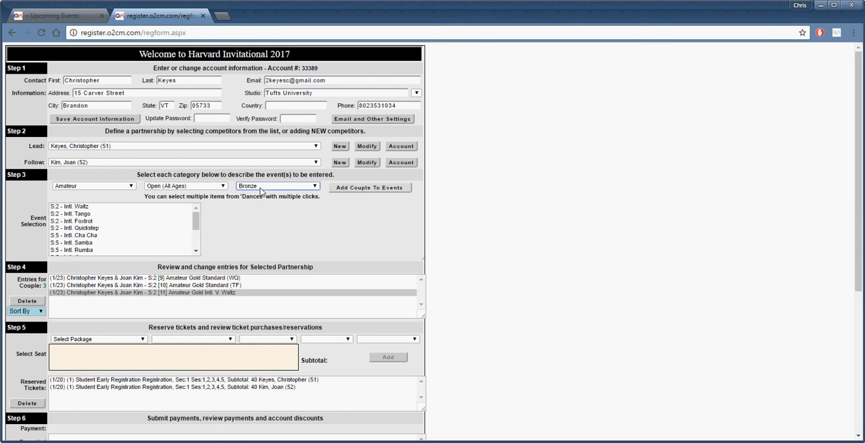
Swap the partnership roles, making the second listed competitor the lead and the first listed competitor the follow
{"action": "left_click", "coordinate": [290, 147]}
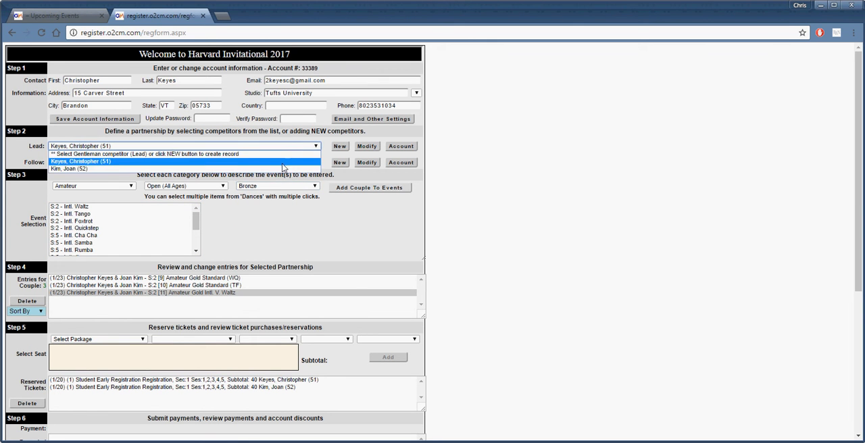
{"action": "left_click", "coordinate": [282, 169]}
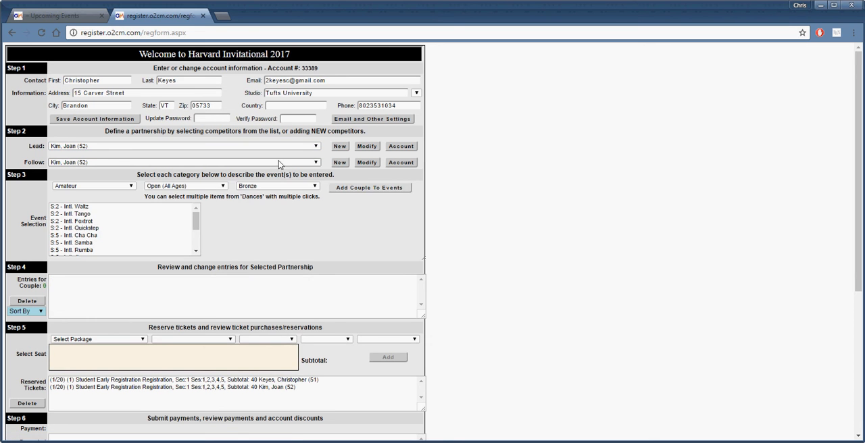
{"action": "left_click", "coordinate": [279, 162]}
{"action": "left_click", "coordinate": [272, 177]}
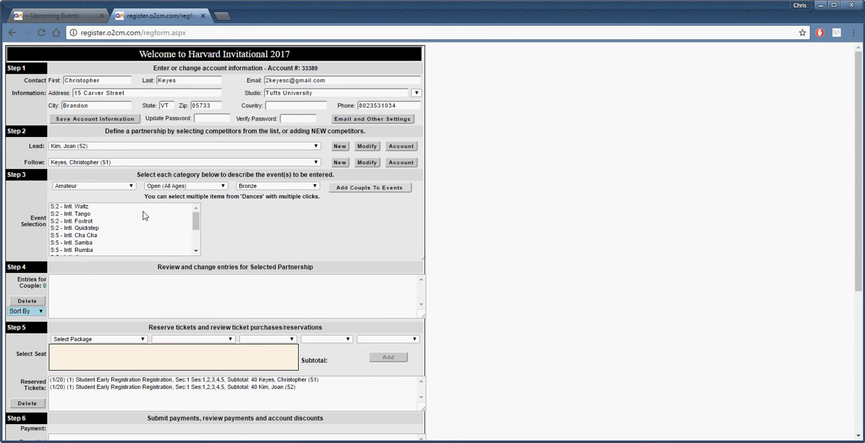
Set the skill level to Championship and enter the swapped couple in the Latin (CSRPJ) event
{"action": "left_click", "coordinate": [249, 188]}
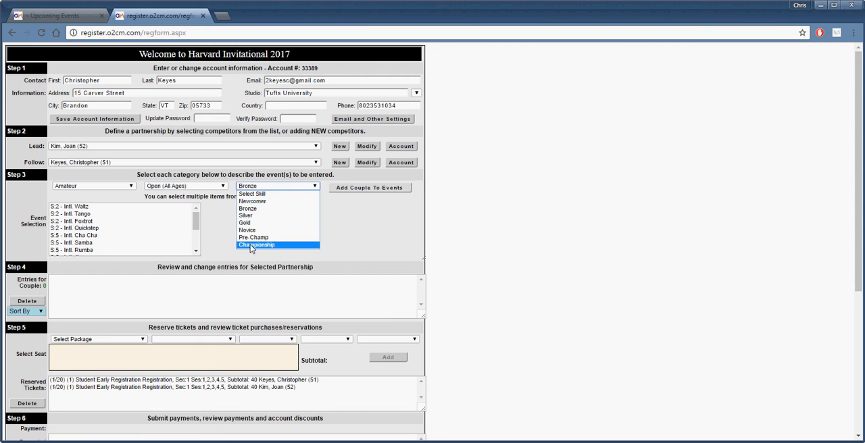
{"action": "left_click", "coordinate": [249, 248]}
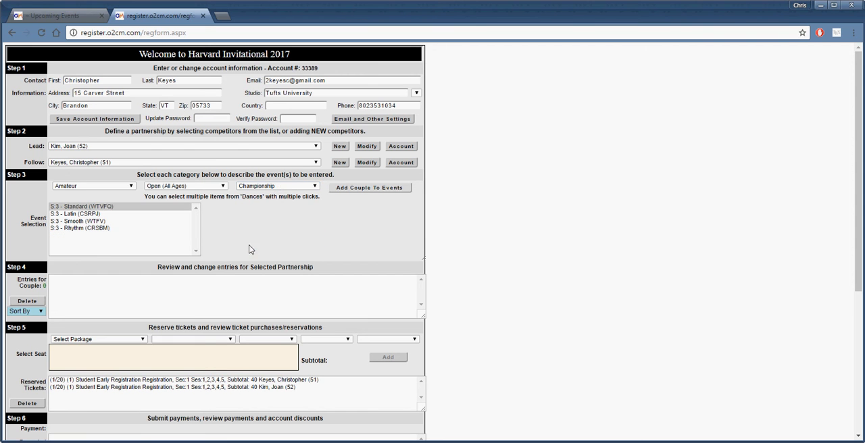
{"action": "left_click", "coordinate": [113, 214]}
{"action": "left_click", "coordinate": [399, 190]}
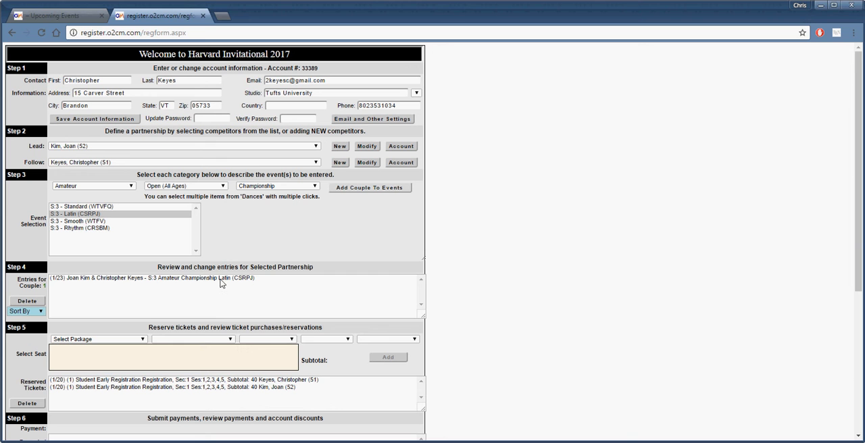
Delete the Amateur Championship Latin (CSRPJ) entry from the selected partnership's entries
{"action": "left_click", "coordinate": [220, 279]}
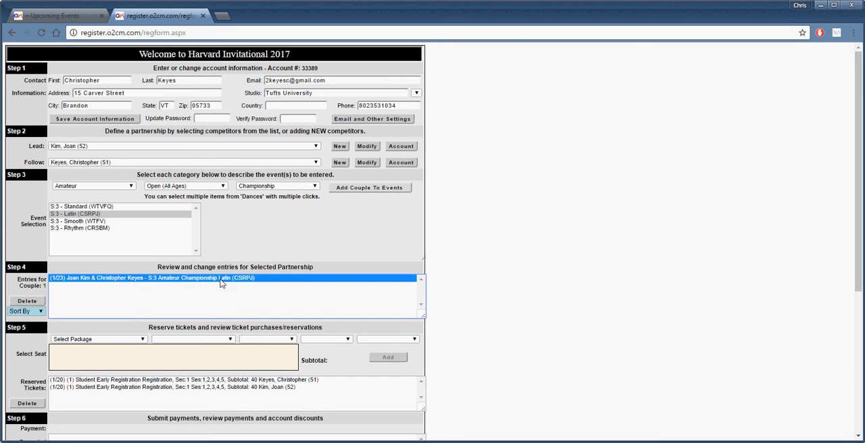
{"action": "left_click", "coordinate": [27, 302]}
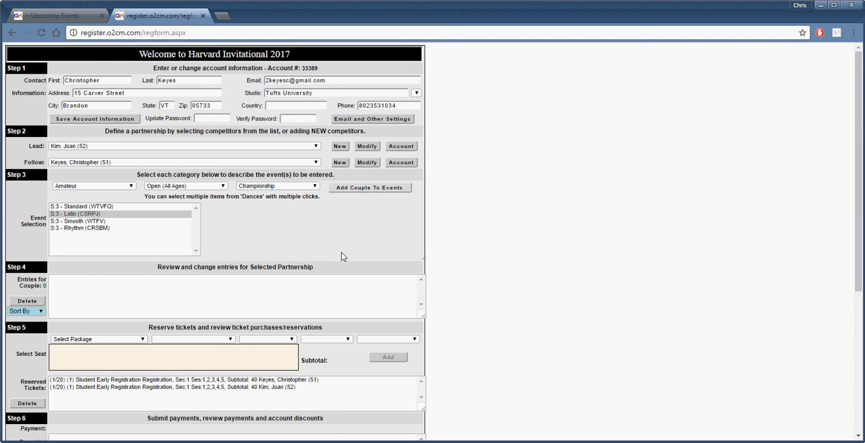
{"action": "left_click", "coordinate": [242, 146]}
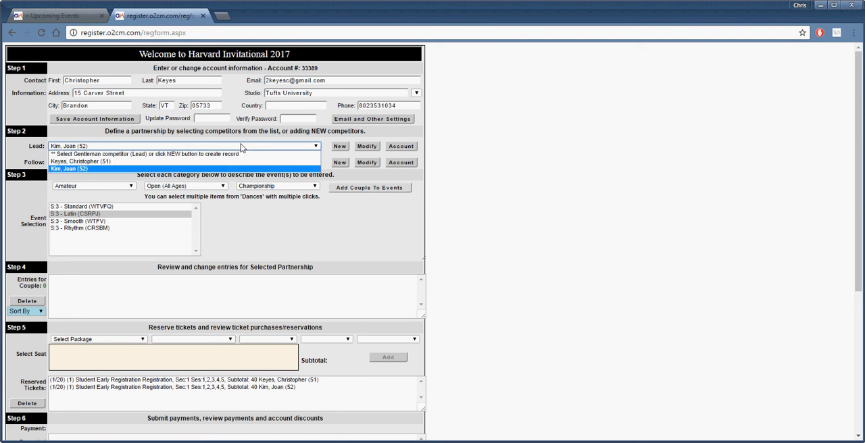
{"action": "left_click", "coordinate": [242, 146]}
{"action": "left_click", "coordinate": [329, 305]}
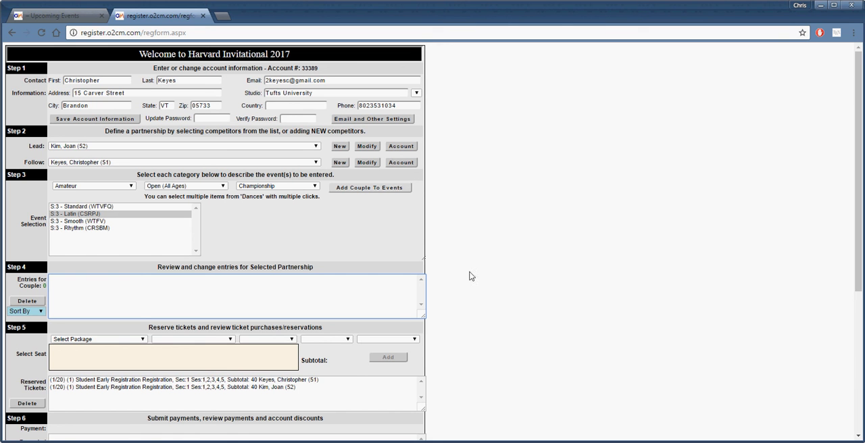
Configure a ticket with package Student Early Registration, seating Registration, sessions 1,2,3,4,5 and section 1
{"action": "scroll", "coordinate": [283, 253], "scroll_direction": "down", "scroll_amount": 2}
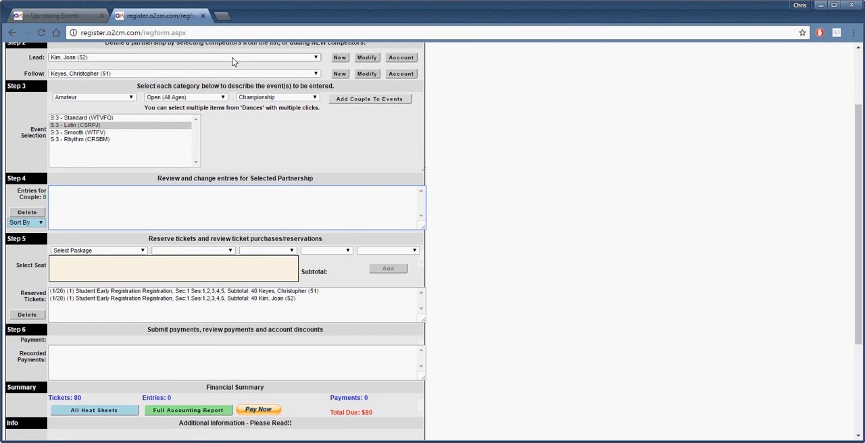
{"action": "left_click", "coordinate": [129, 252]}
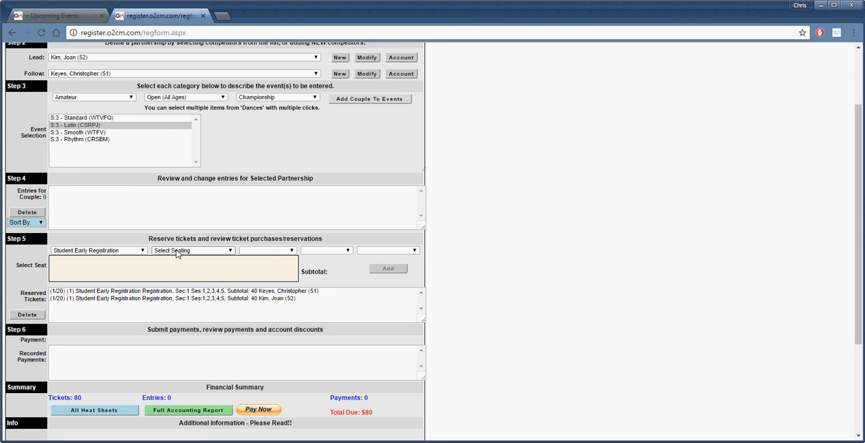
{"action": "left_click", "coordinate": [177, 251]}
{"action": "left_click", "coordinate": [178, 269]}
{"action": "left_click", "coordinate": [272, 252]}
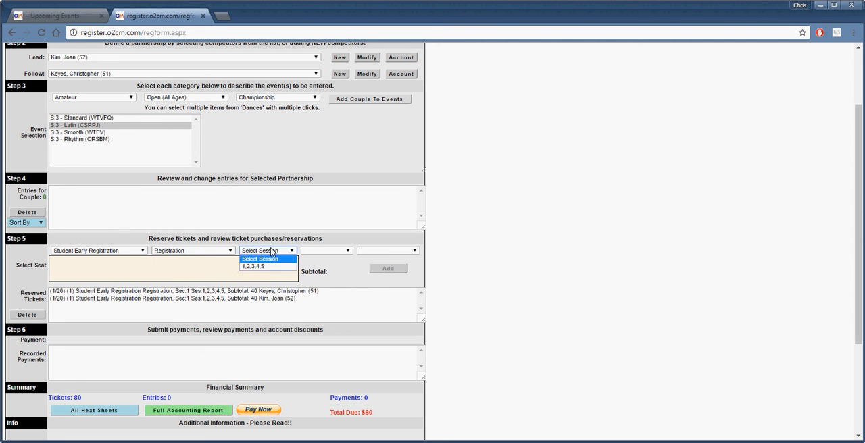
{"action": "left_click", "coordinate": [271, 268]}
{"action": "left_click", "coordinate": [315, 252]}
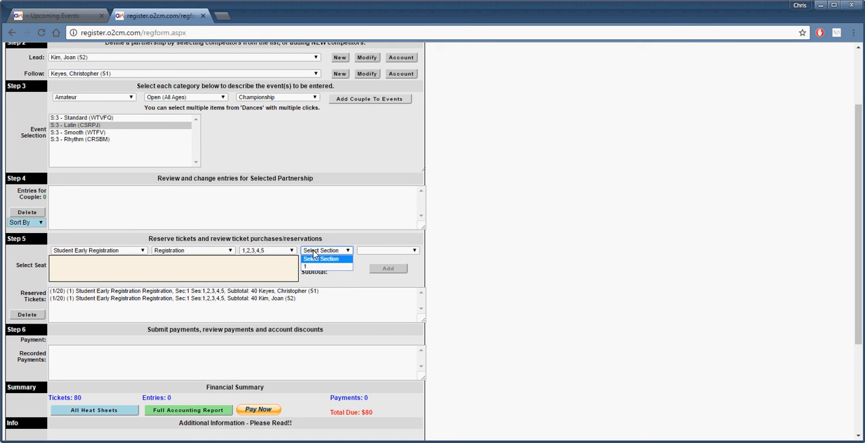
{"action": "left_click", "coordinate": [315, 268]}
Choose a competitor for the ticket, trying the first listed one and settling on the second
{"action": "left_click", "coordinate": [368, 252]}
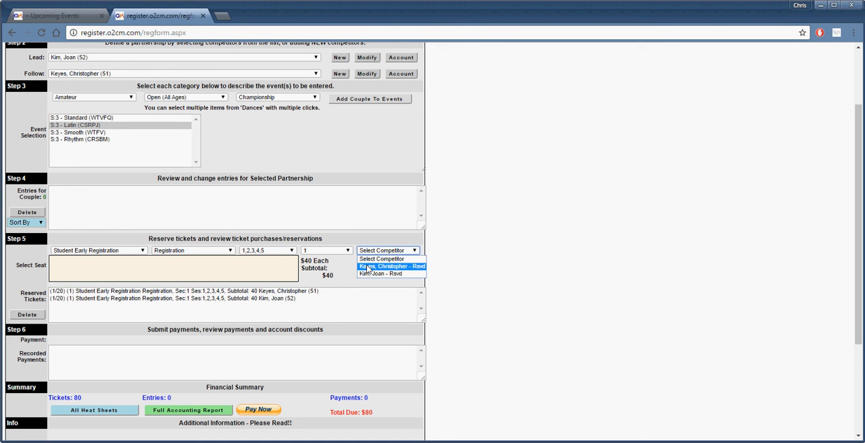
{"action": "left_click", "coordinate": [368, 266]}
{"action": "left_click", "coordinate": [378, 251]}
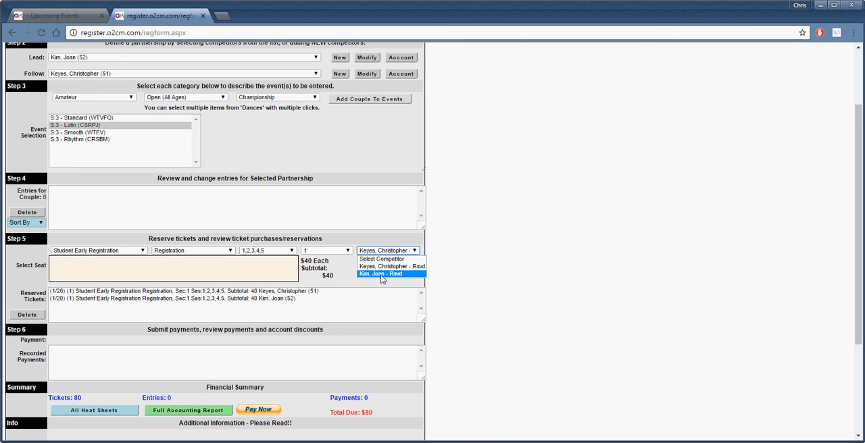
{"action": "left_click", "coordinate": [382, 274]}
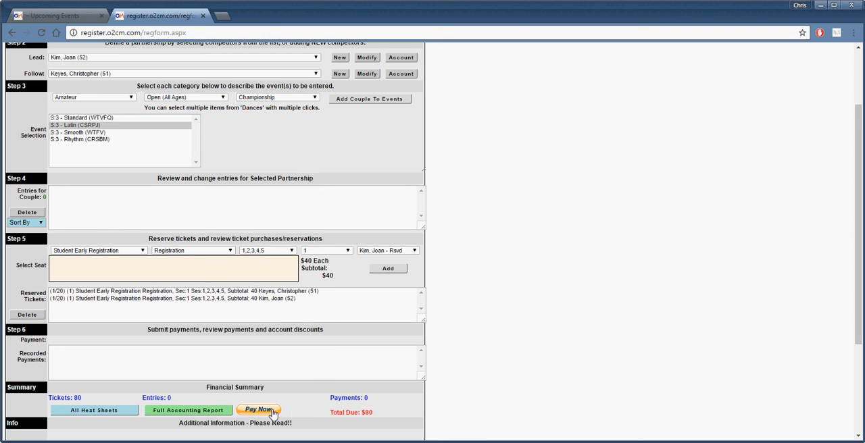
{"action": "scroll", "coordinate": [503, 326], "scroll_direction": "down", "scroll_amount": 2}
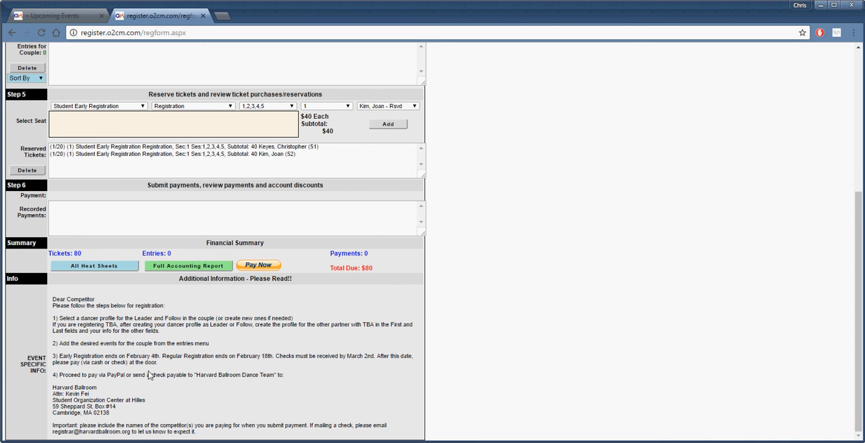
{"action": "scroll", "coordinate": [149, 376], "scroll_direction": "up", "scroll_amount": 4}
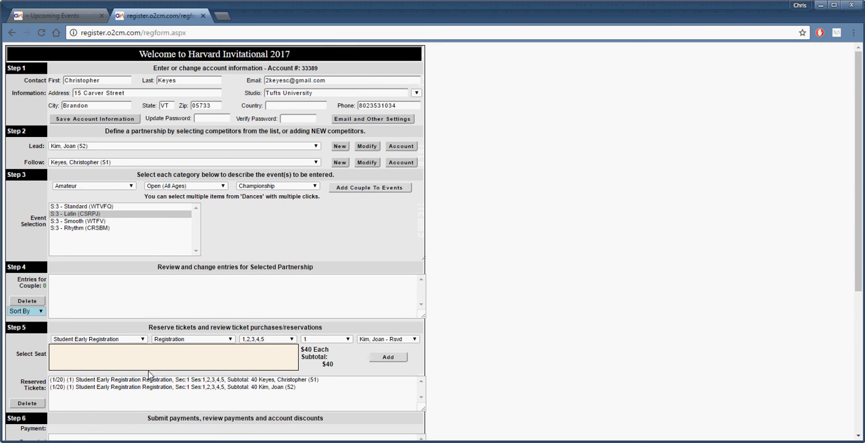